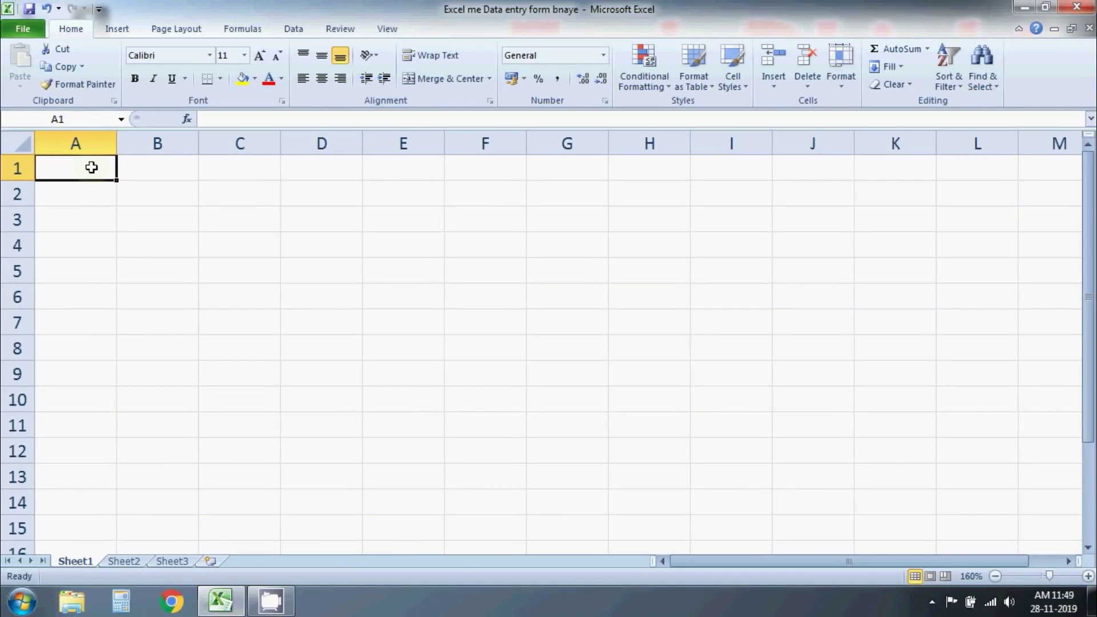
Through Excel Options, add Form... from Commands Not in the Ribbon to the Quick Access Toolbar
{"action": "left_click", "coordinate": [26, 33]}
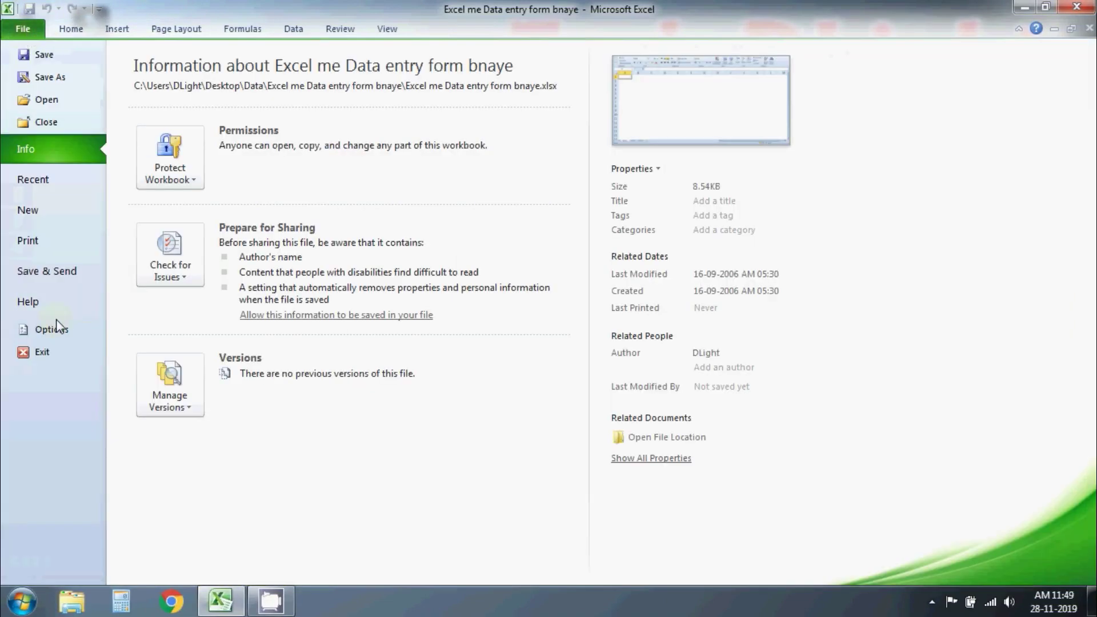
{"action": "left_click", "coordinate": [79, 333]}
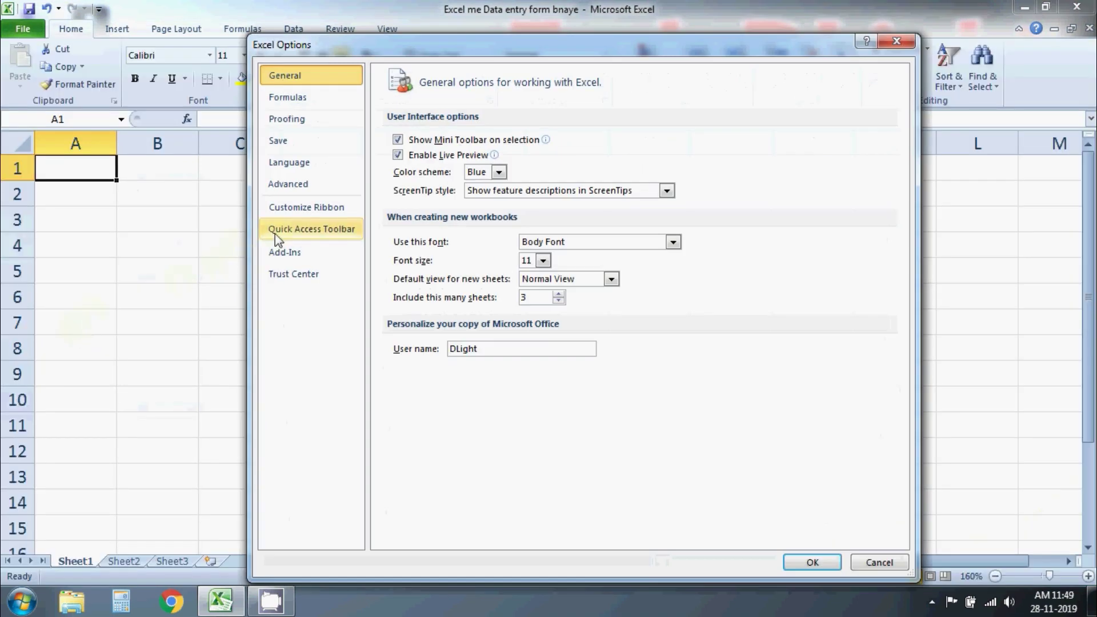
{"action": "left_click", "coordinate": [277, 232]}
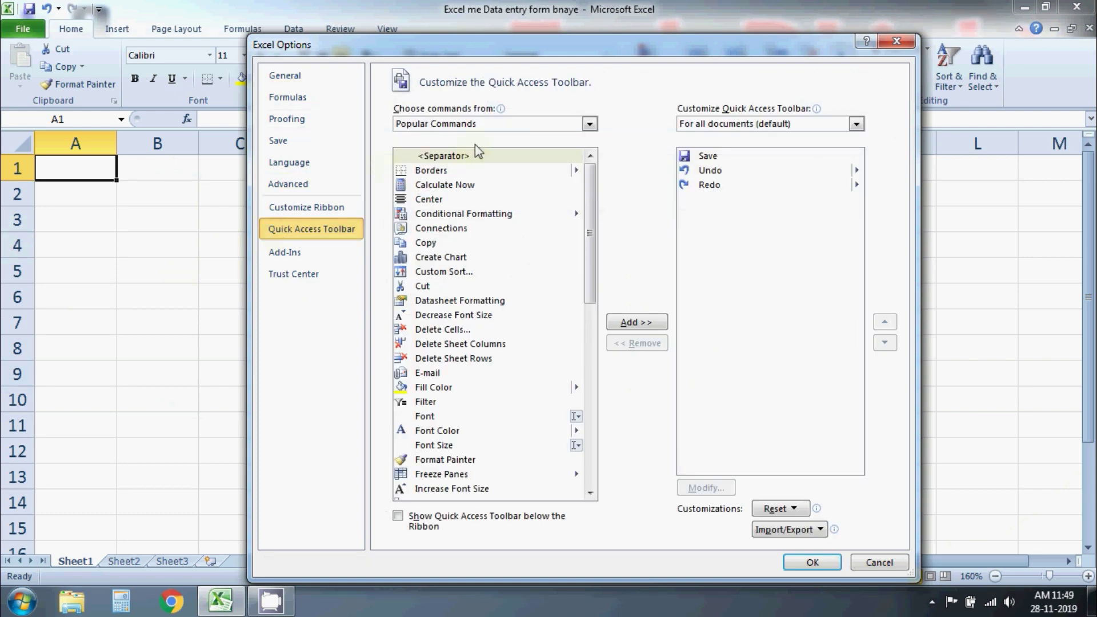
{"action": "left_click", "coordinate": [481, 125]}
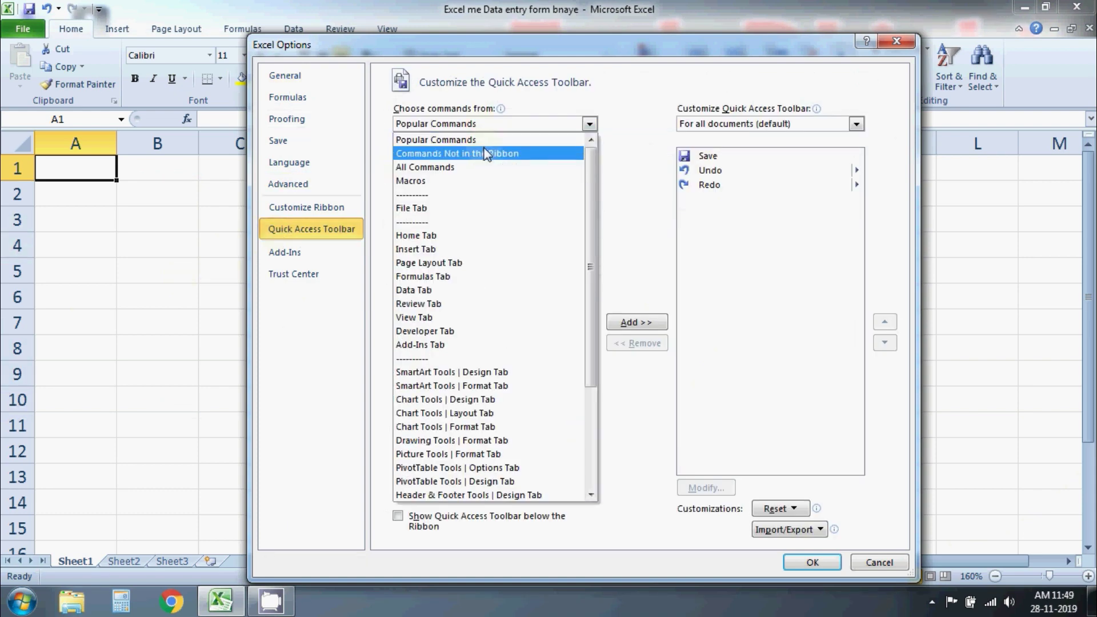
{"action": "left_click", "coordinate": [544, 154]}
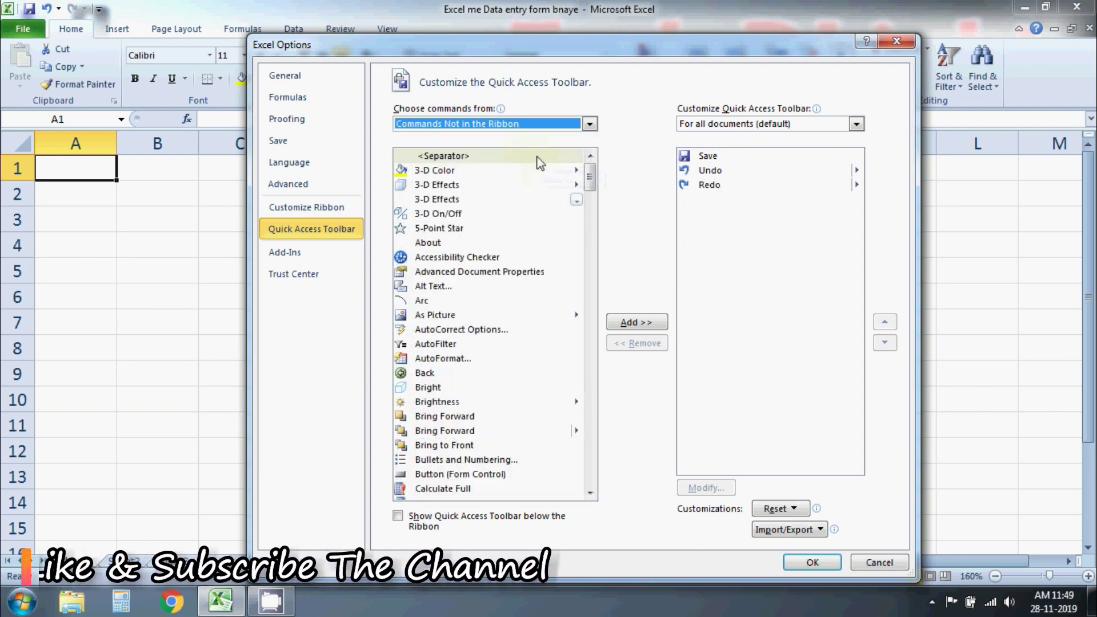
{"action": "left_click_drag", "start_coordinate": [591, 175], "coordinate": [605, 277]}
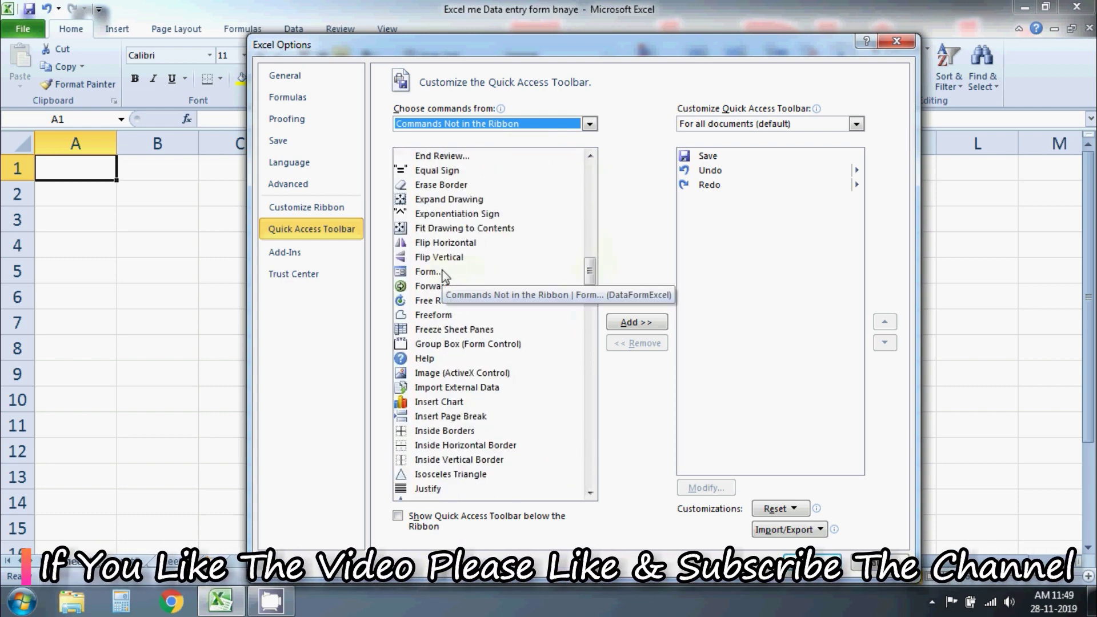
{"action": "left_click", "coordinate": [445, 272]}
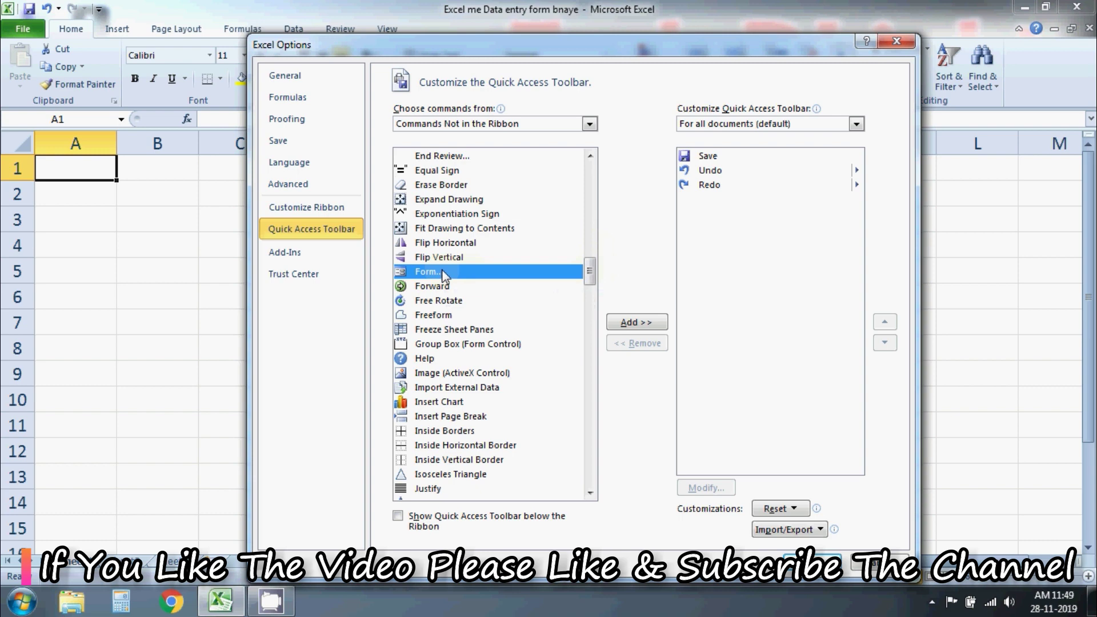
{"action": "left_click", "coordinate": [651, 330]}
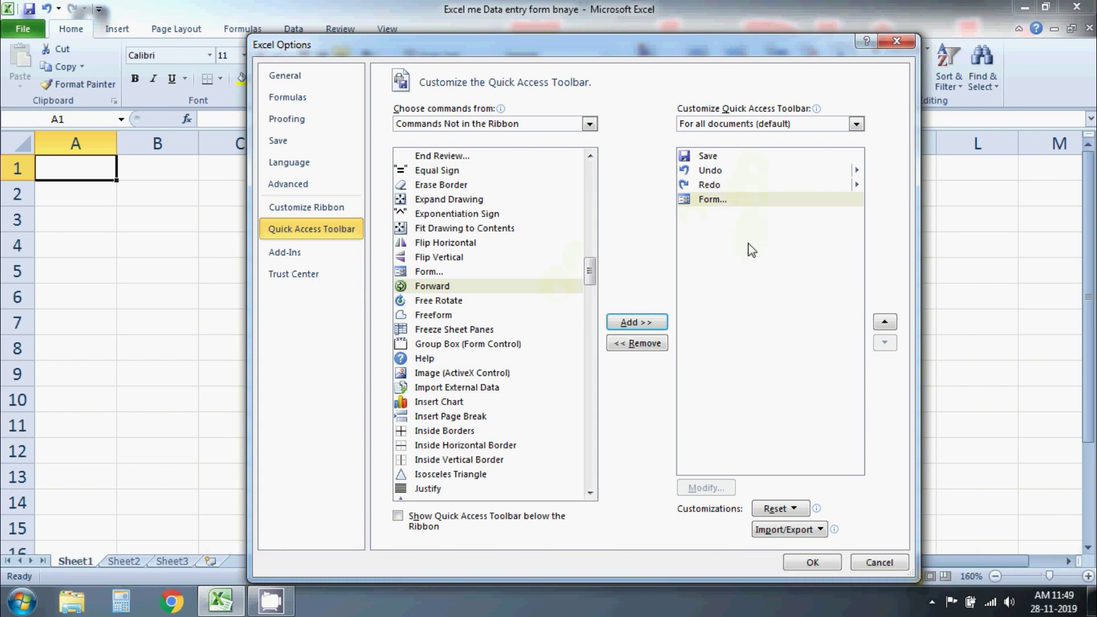
{"action": "left_click", "coordinate": [797, 561]}
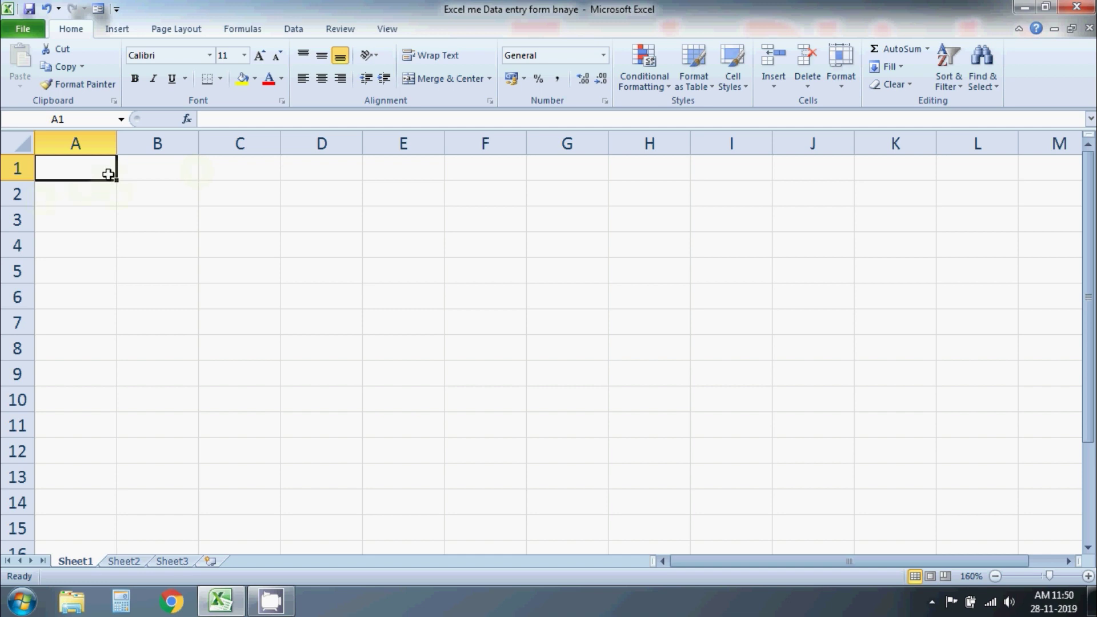
Enter headers Name, Roll No, City and Mobile No in A1:D1 and widen column D
{"action": "type", "text": "Name"}
{"action": "key", "text": "Tab"}
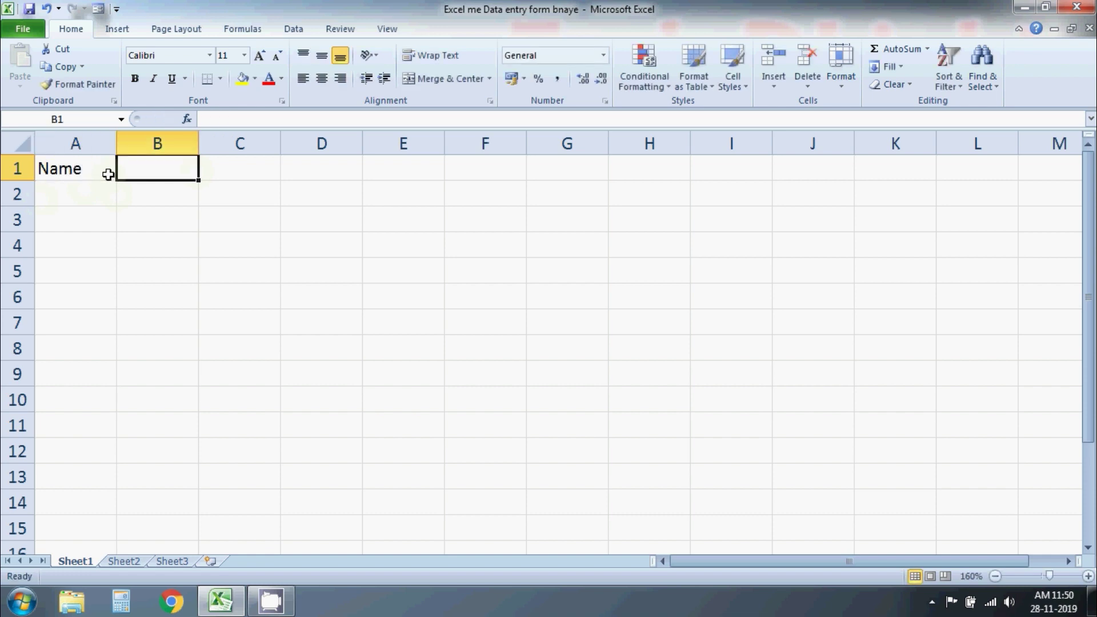
{"action": "type", "text": "Roll No"}
{"action": "key", "text": "Tab"}
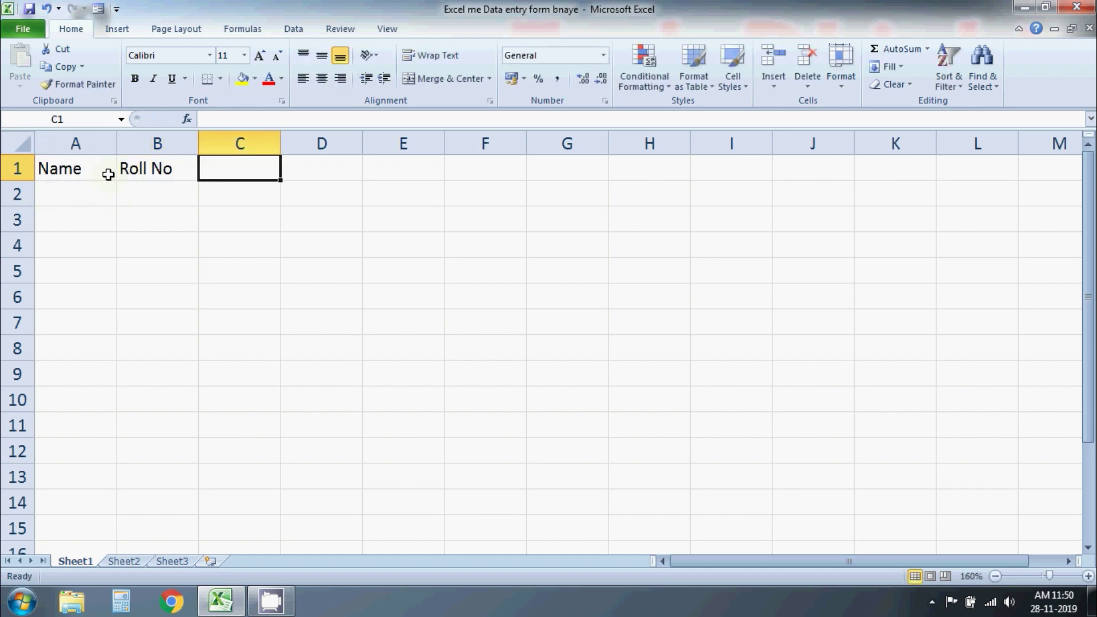
{"action": "type", "text": "City"}
{"action": "key", "text": "Tab"}
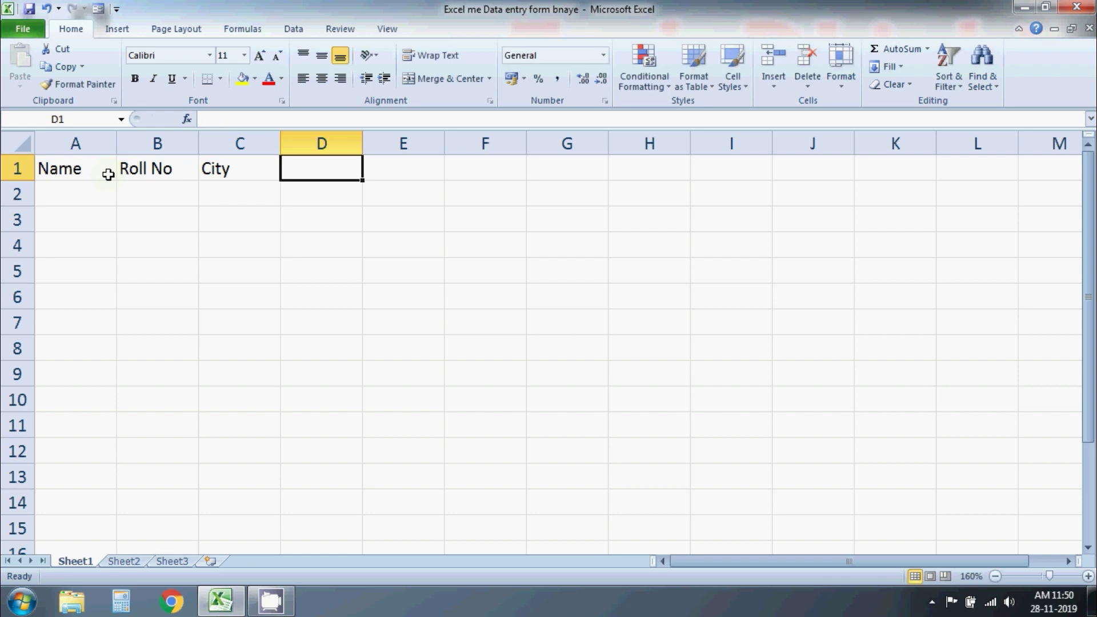
{"action": "type", "text": "Mobile No"}
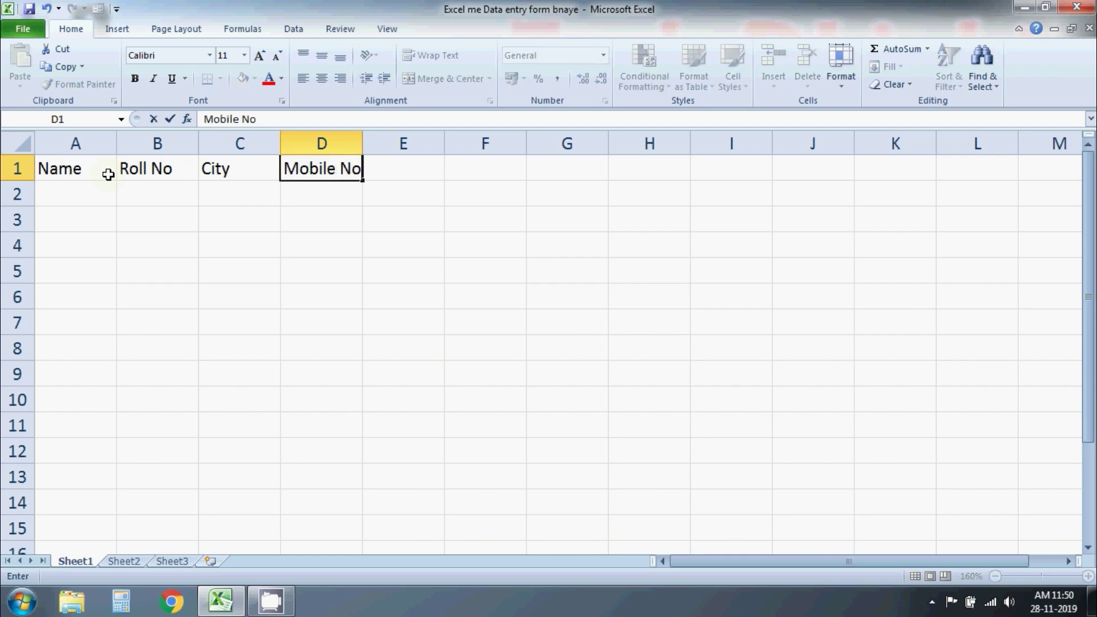
{"action": "left_click", "coordinate": [348, 235]}
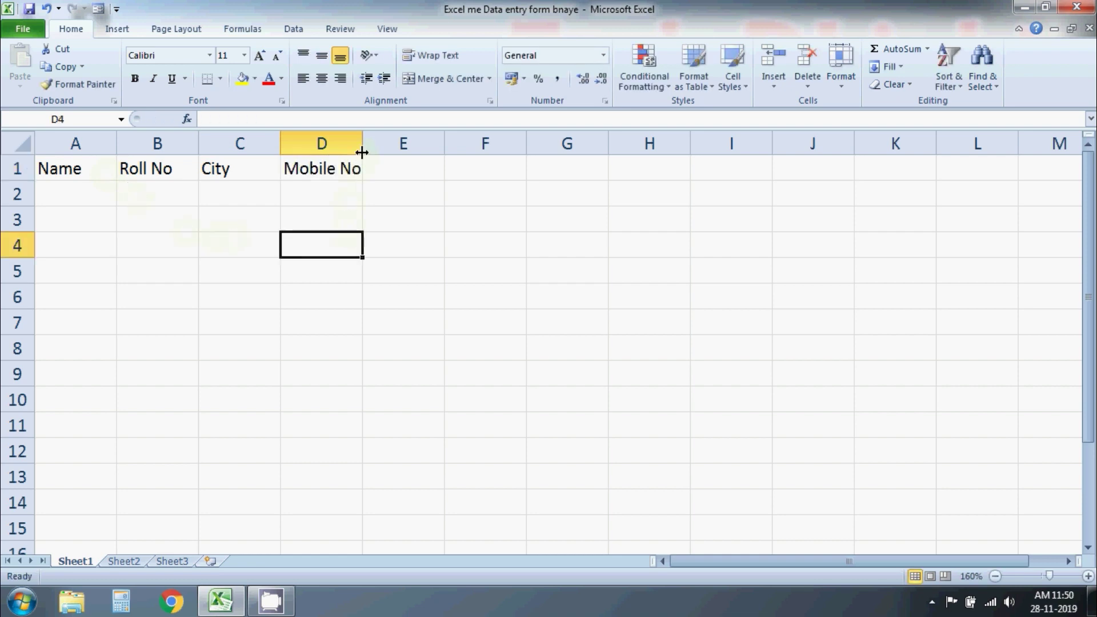
{"action": "left_click_drag", "start_coordinate": [362, 152], "coordinate": [373, 152]}
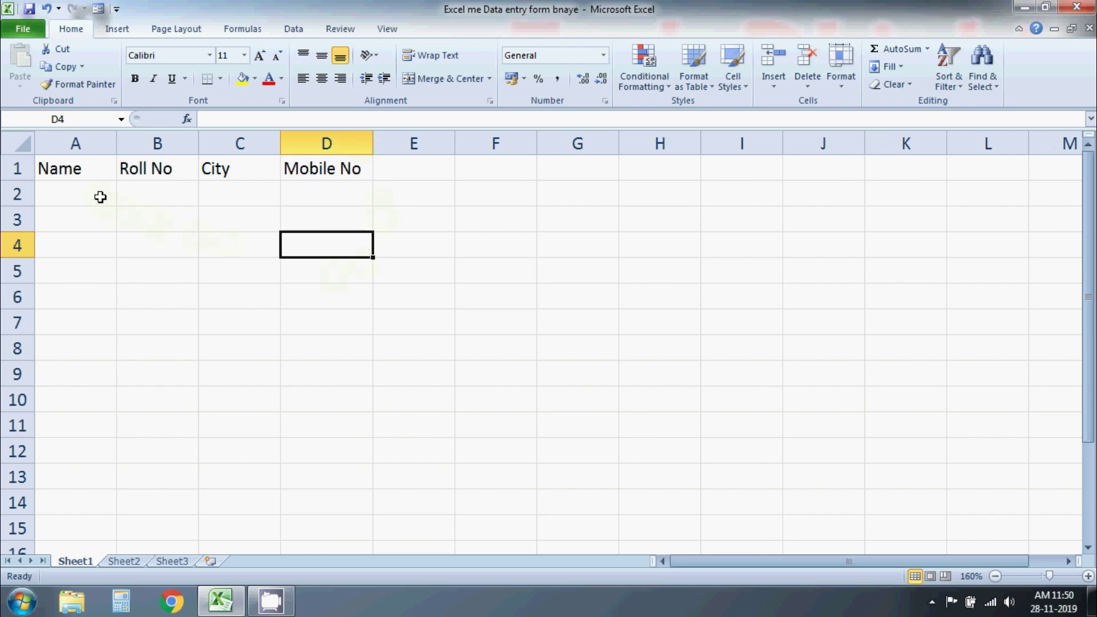
Make the A1:D1 headers bold and centred with All Borders, leaving them selected
{"action": "left_click_drag", "start_coordinate": [38, 167], "coordinate": [311, 170]}
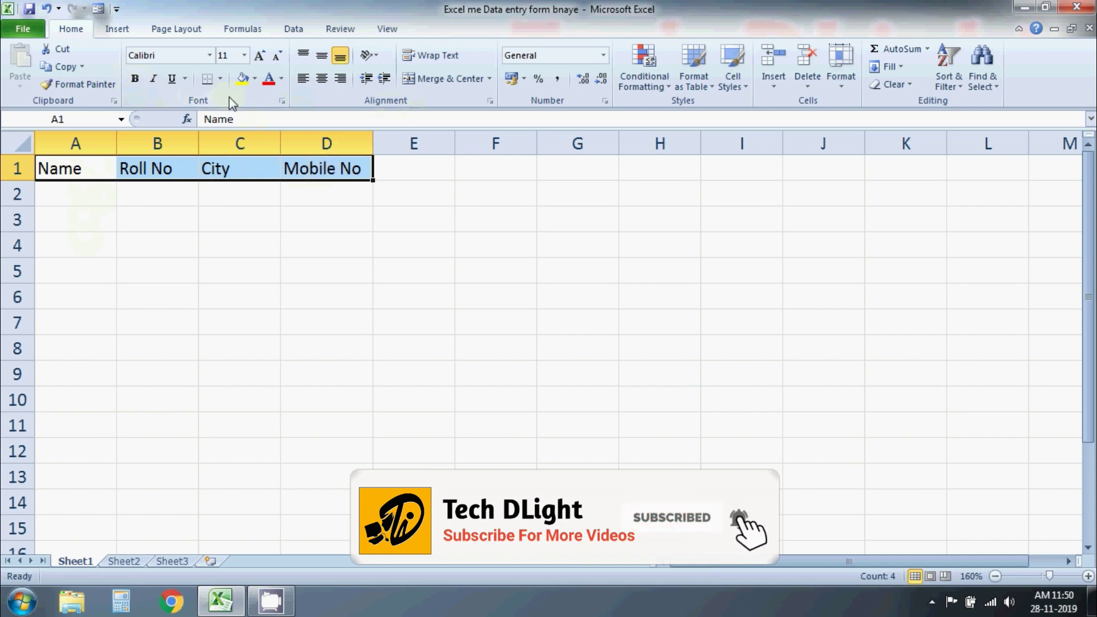
{"action": "left_click", "coordinate": [138, 81]}
{"action": "left_click", "coordinate": [321, 86]}
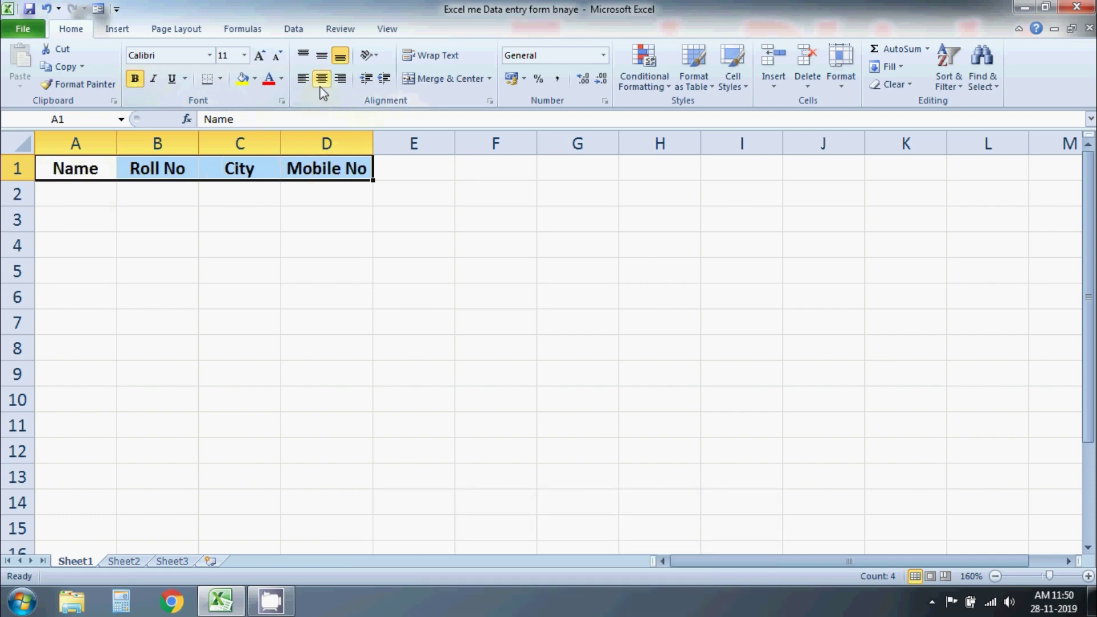
{"action": "left_click", "coordinate": [220, 79]}
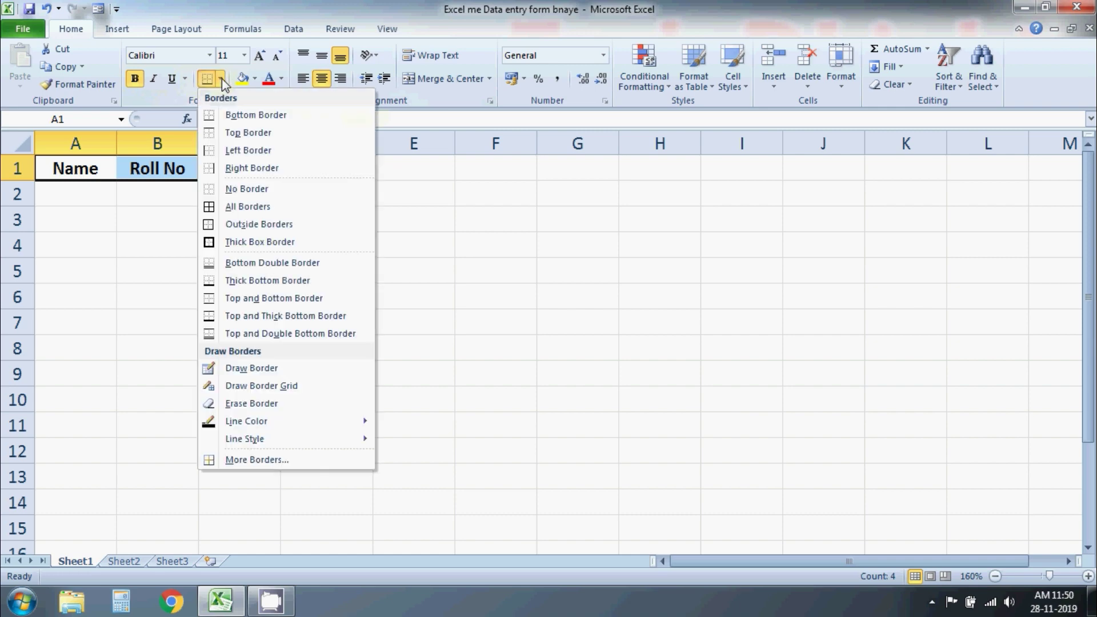
{"action": "left_click", "coordinate": [289, 207]}
{"action": "left_click", "coordinate": [171, 203]}
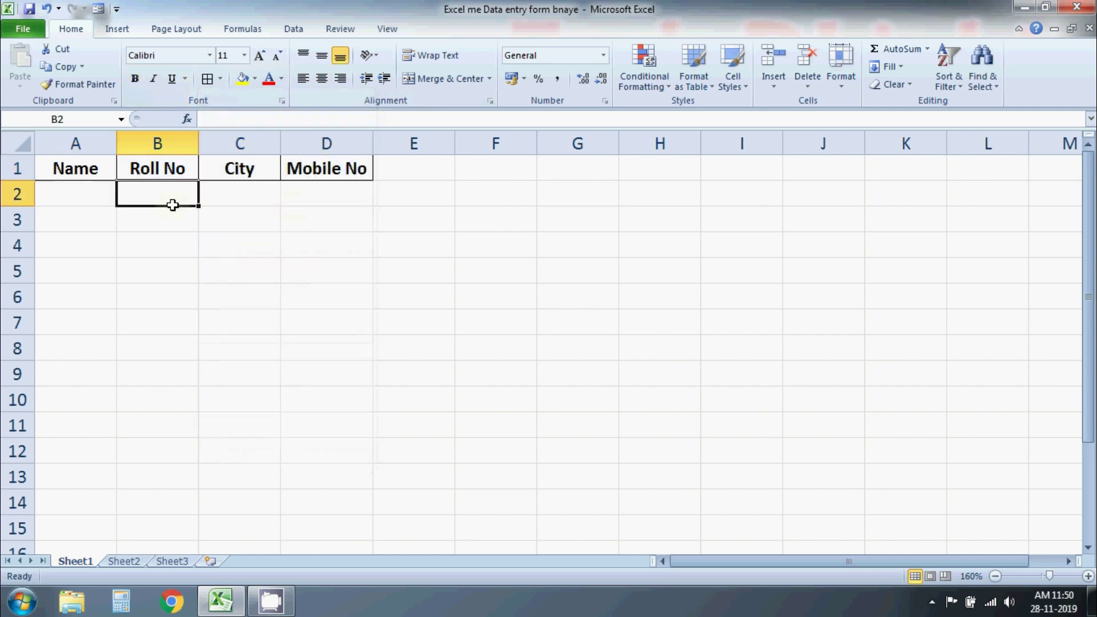
{"action": "left_click_drag", "start_coordinate": [69, 168], "coordinate": [376, 174]}
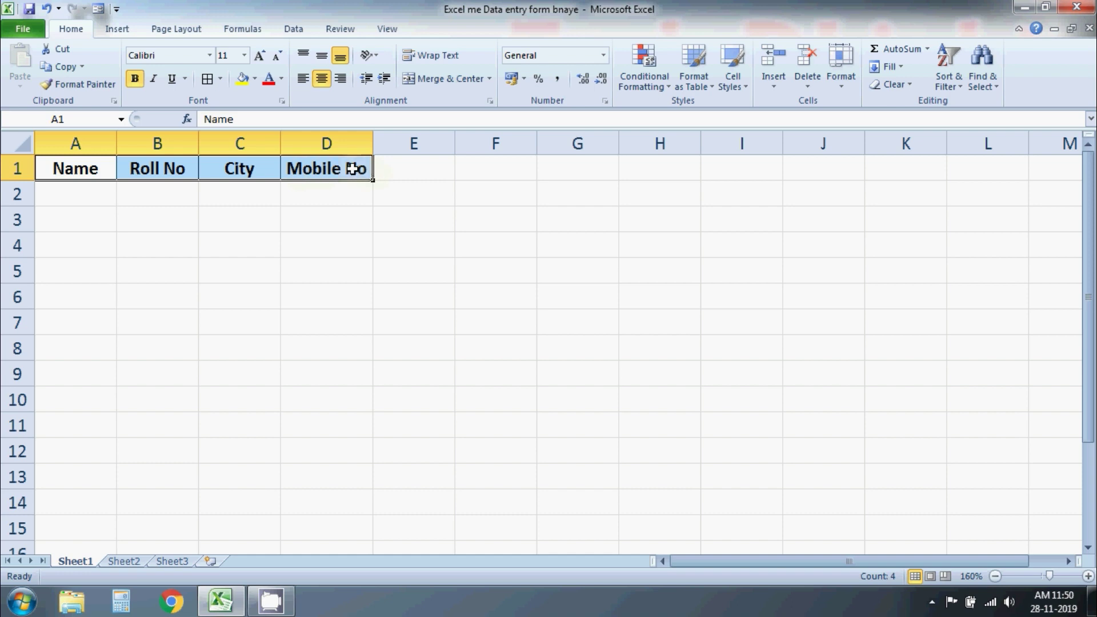
Launch the Form from the Quick Access Toolbar, accepting row 1 as column labels
{"action": "left_click", "coordinate": [99, 9]}
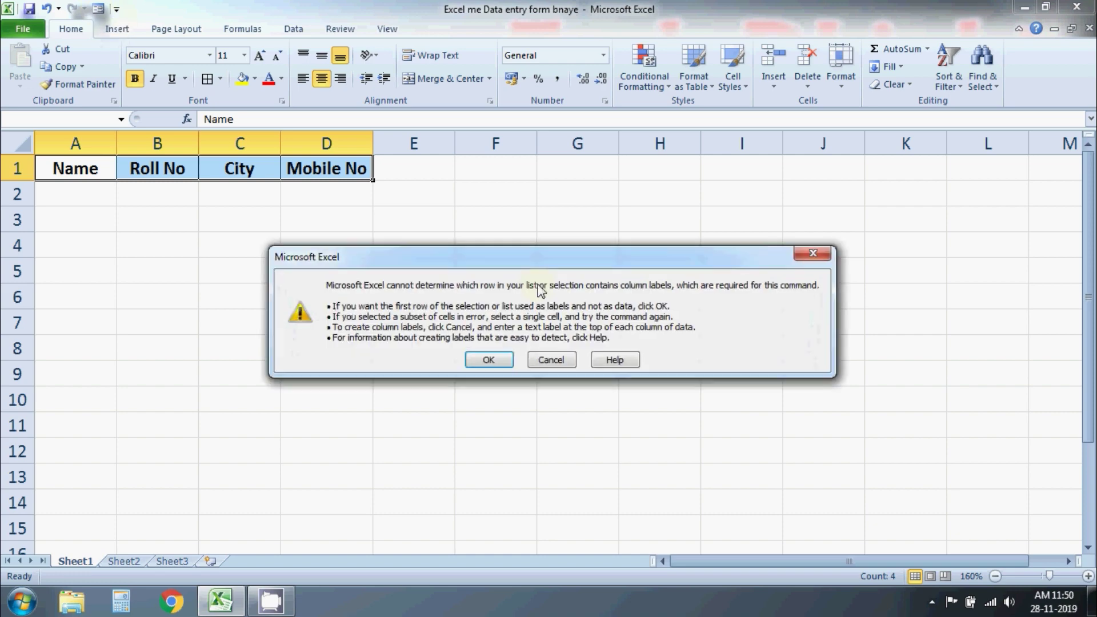
{"action": "left_click", "coordinate": [490, 360]}
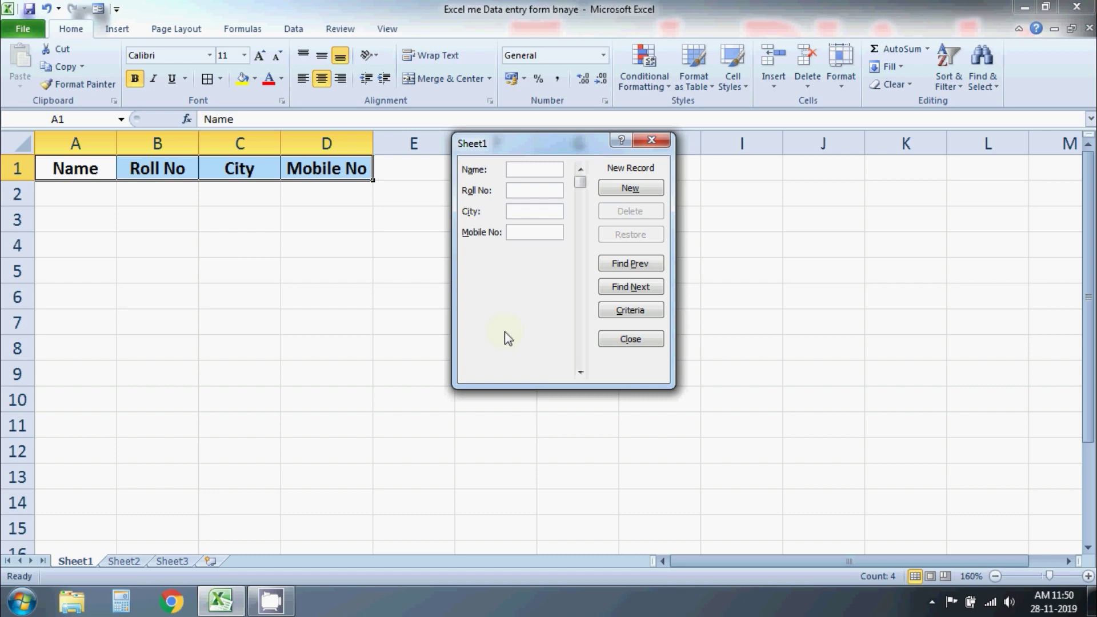
Add a record with the student's name, roll no 19, city jaipur and a mobile number
{"action": "type", "text": "Mohan"}
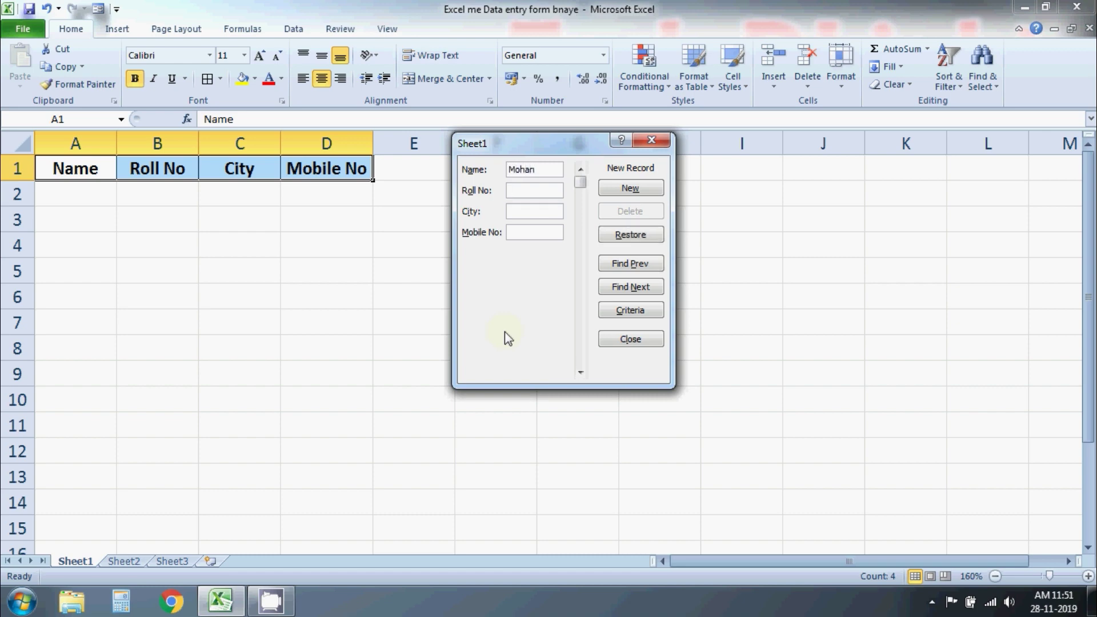
{"action": "type", "text": "19"}
{"action": "key", "text": "Tab"}
{"action": "type", "text": "jaipur"}
{"action": "key", "text": "Tab"}
{"action": "type", "text": "9876543"}
{"action": "key", "text": "Return"}
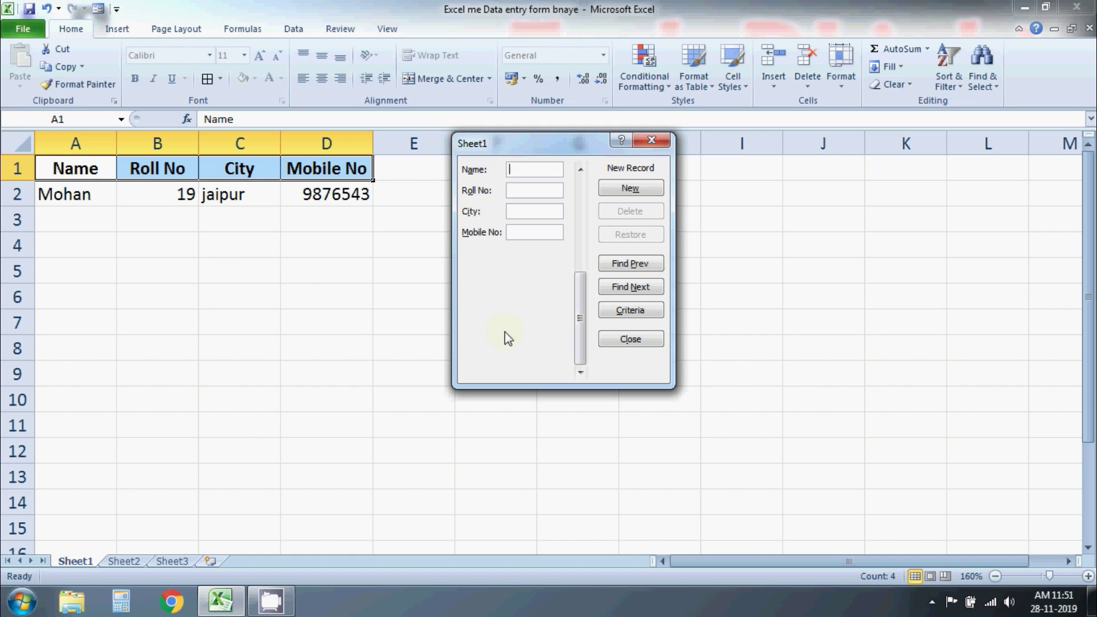
Add a second record with the student's name, roll no 88, city jodhpur and a mobile number
{"action": "type", "text": "shyam"}
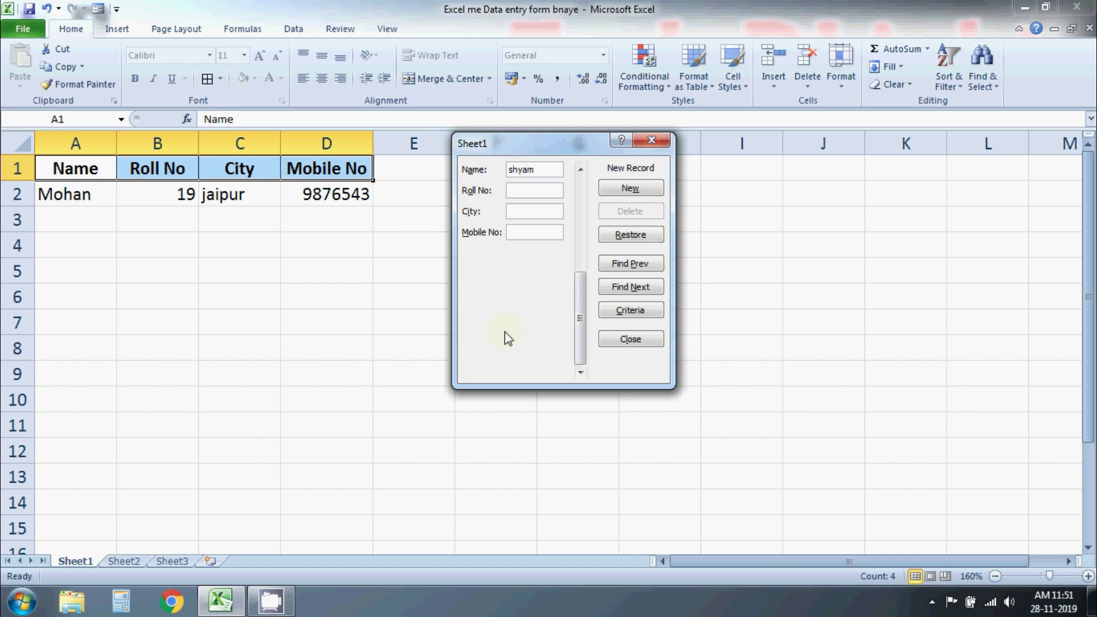
{"action": "type", "text": "88"}
{"action": "key", "text": "Tab"}
{"action": "type", "text": "jodhpur"}
{"action": "type", "text": "78665"}
{"action": "type", "text": "44"}
{"action": "key", "text": "Return"}
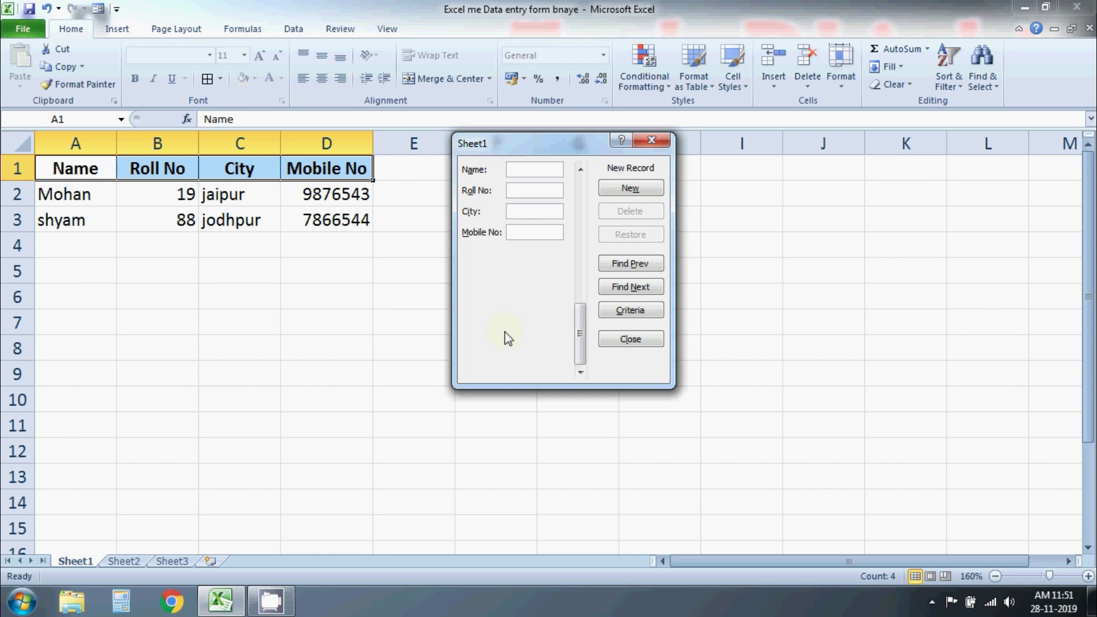
Close the form and centre-align the two records in A2:D3
{"action": "left_click", "coordinate": [652, 140]}
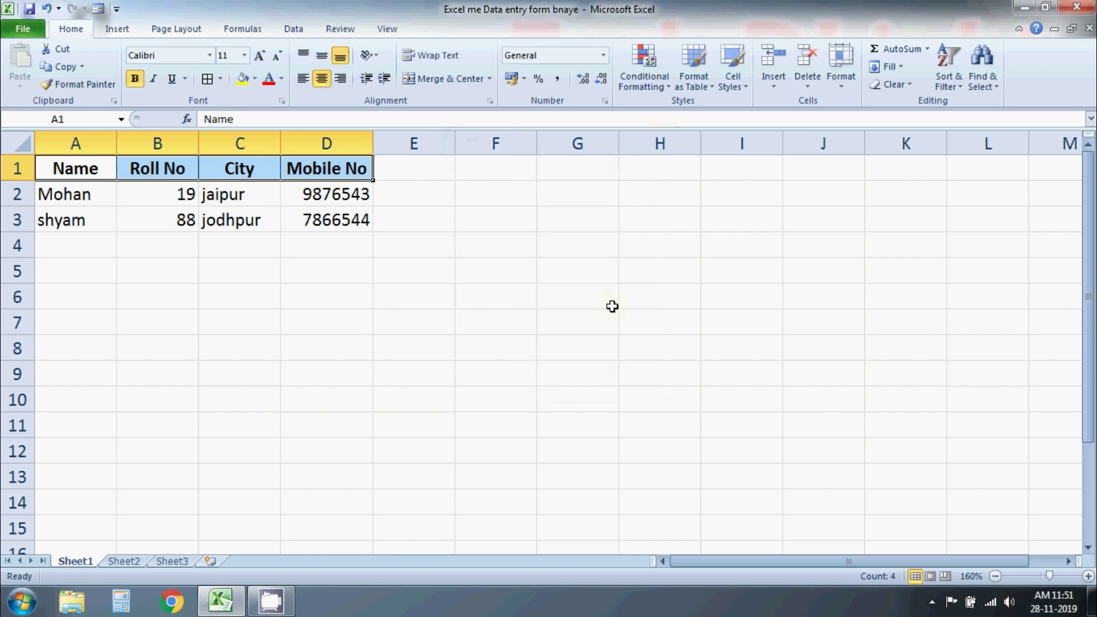
{"action": "left_click", "coordinate": [384, 280]}
{"action": "left_click_drag", "start_coordinate": [63, 194], "coordinate": [337, 220]}
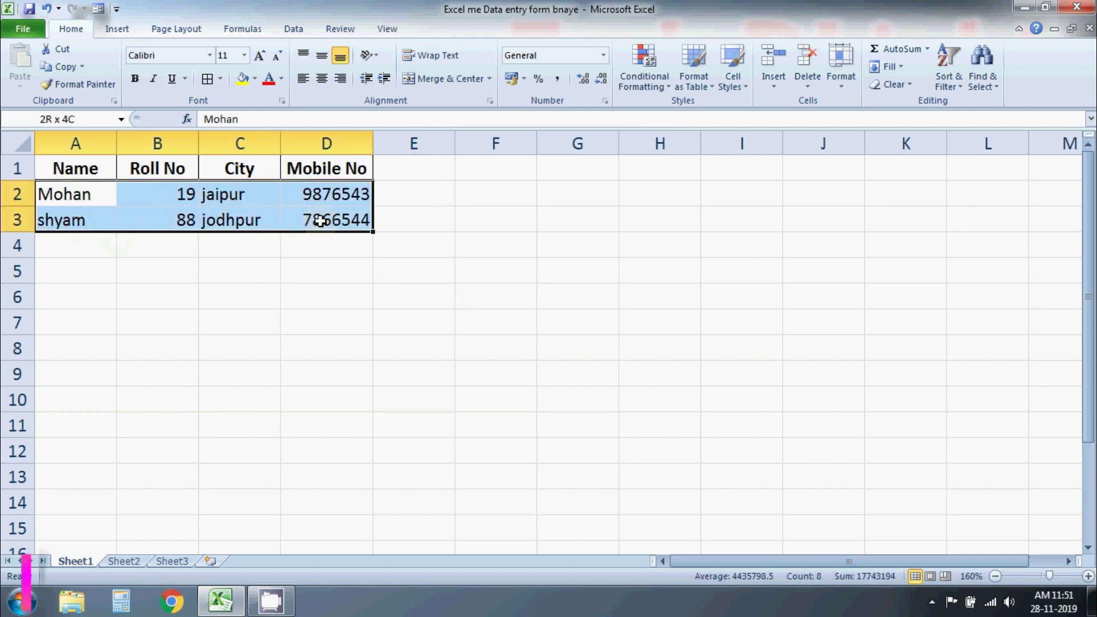
{"action": "left_click", "coordinate": [322, 78]}
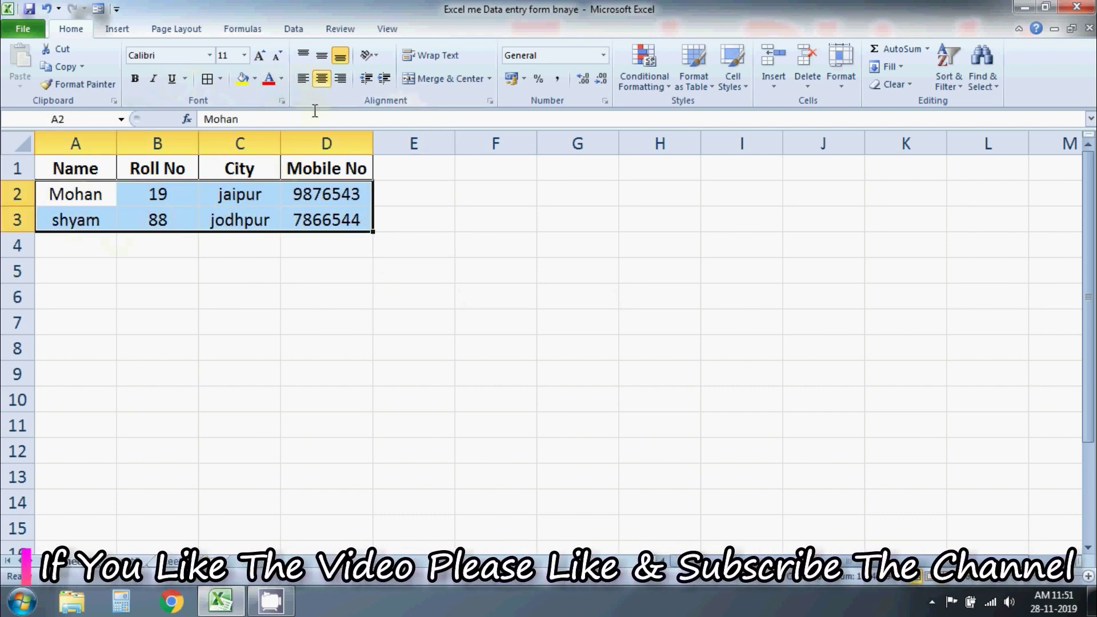
{"action": "left_click", "coordinate": [247, 279]}
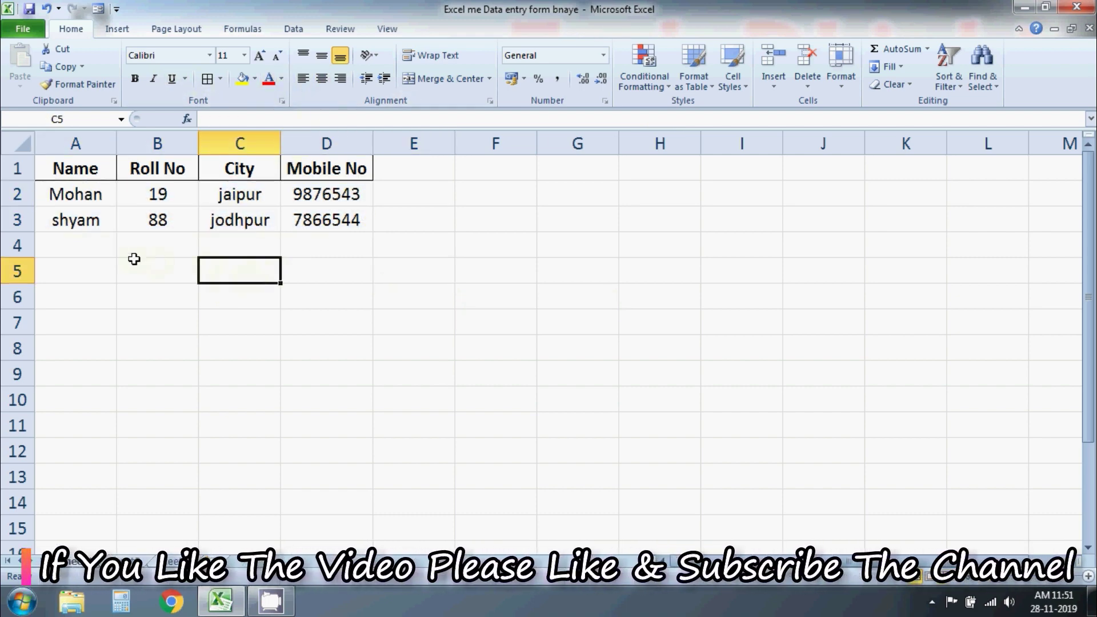
{"action": "left_click", "coordinate": [96, 249]}
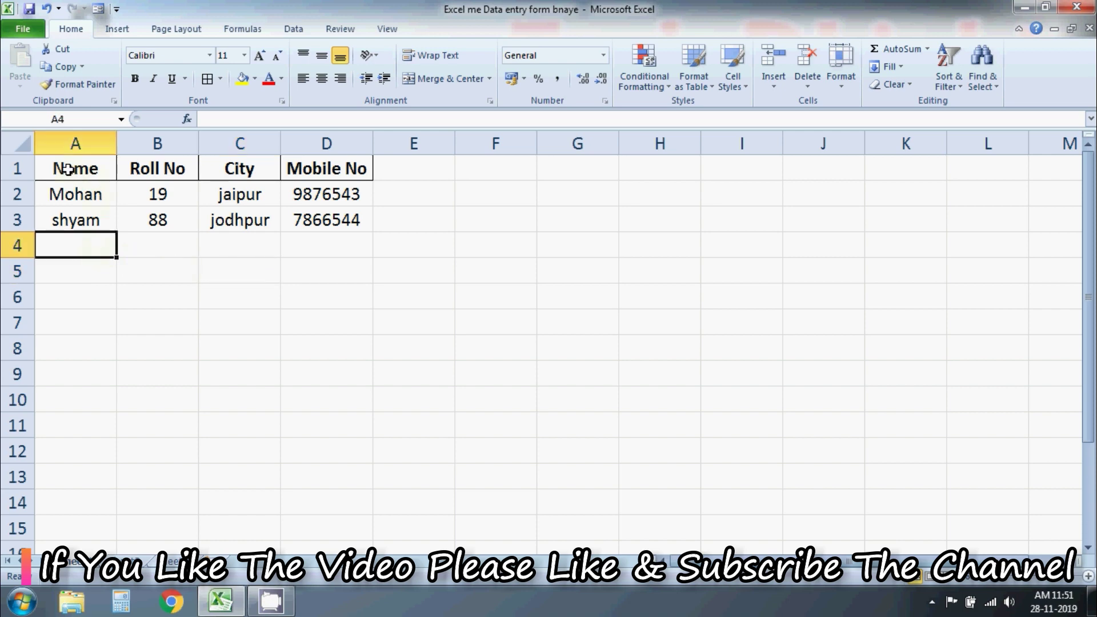
Reopen the form on A1:D1, dismiss the 'Cannot extend table or database' warning, and close it
{"action": "left_click_drag", "start_coordinate": [62, 168], "coordinate": [314, 167]}
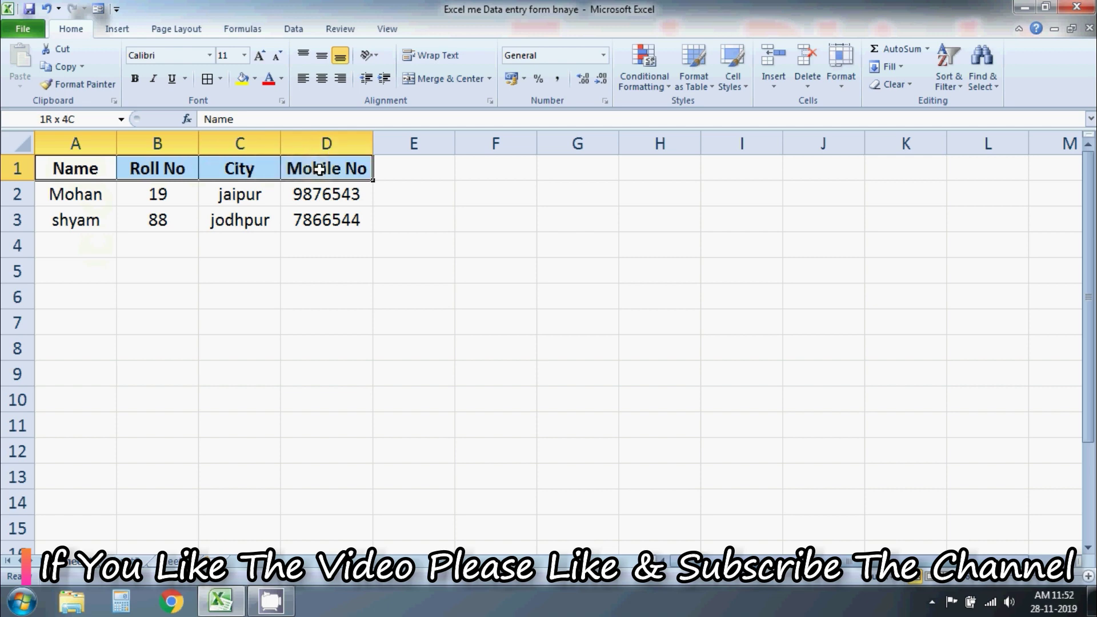
{"action": "left_click", "coordinate": [99, 9]}
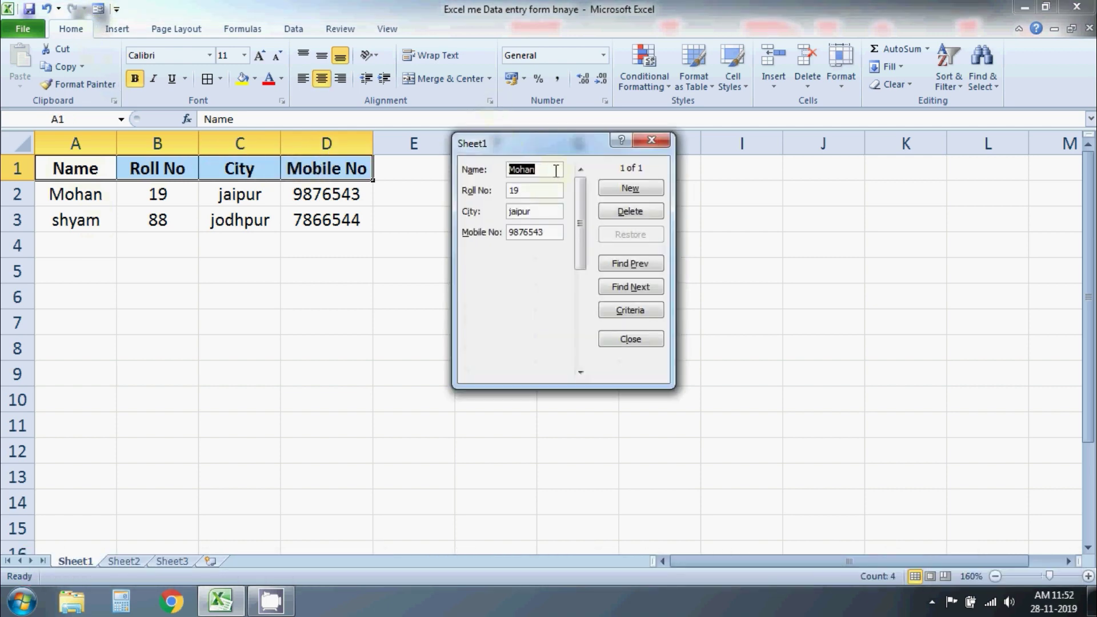
{"action": "left_click", "coordinate": [630, 188]}
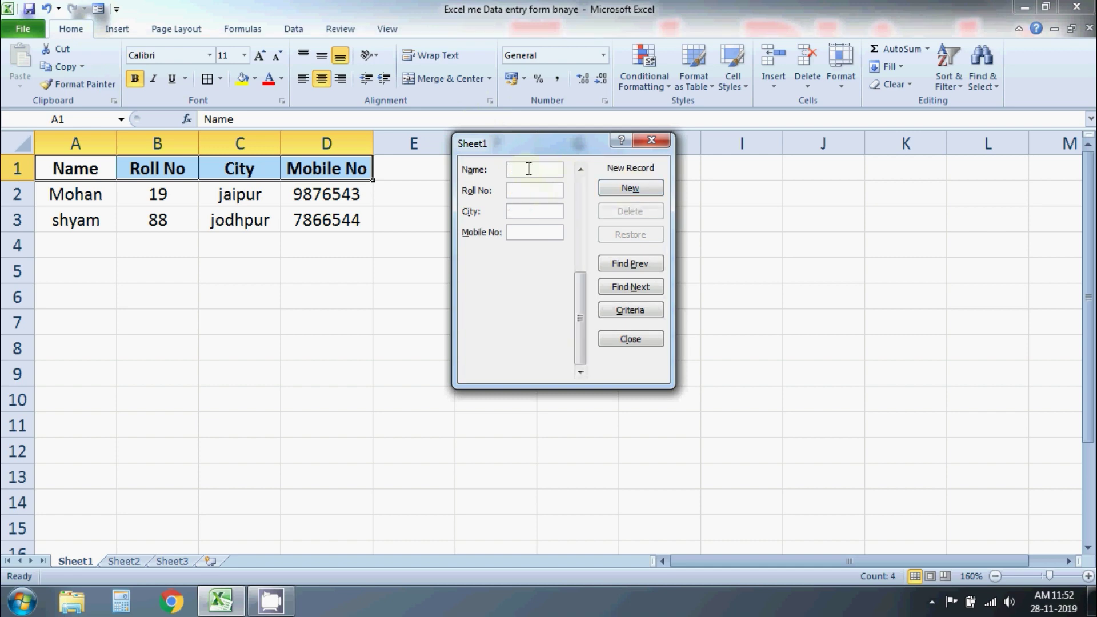
{"action": "key", "text": "Return"}
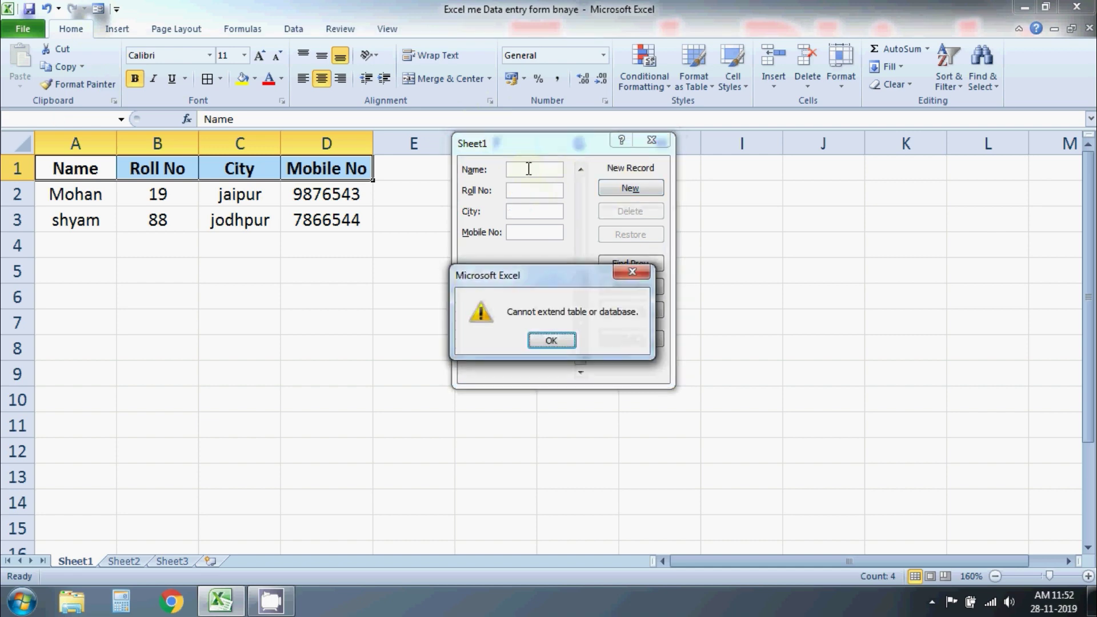
{"action": "left_click", "coordinate": [553, 341]}
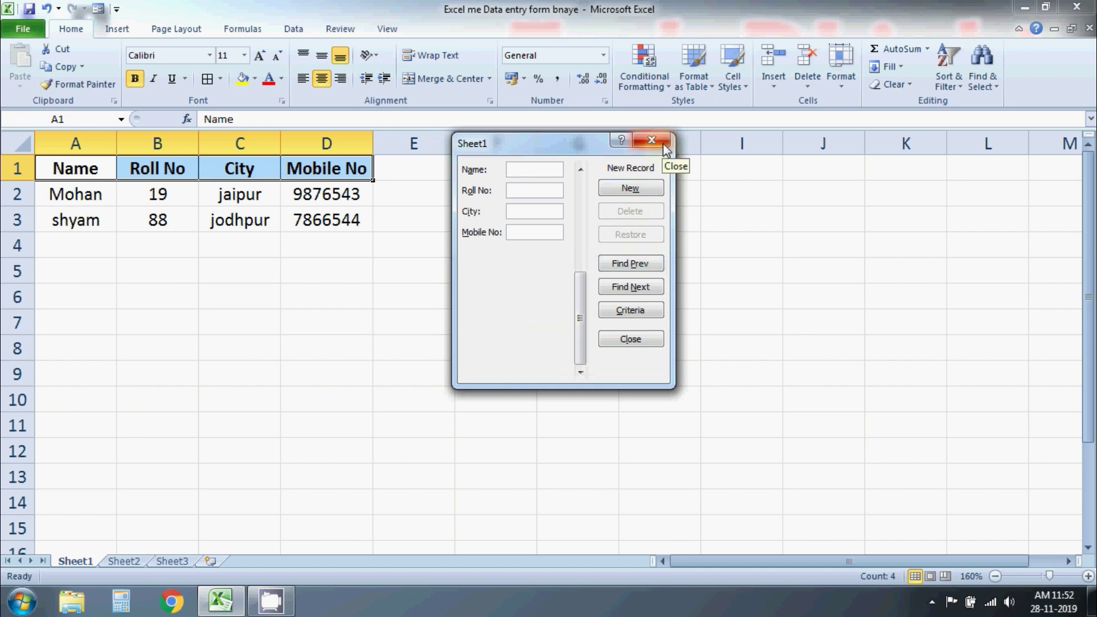
{"action": "left_click", "coordinate": [663, 143]}
{"action": "left_click", "coordinate": [232, 216]}
With A1:D3 selected, use the form's New record to add the student's name, roll no 56, ajmer and a mobile number
{"action": "mouse_move", "coordinate": [87, 169]}
{"action": "left_mouse_down"}
{"action": "mouse_move", "coordinate": [98, 189]}
{"action": "mouse_move", "coordinate": [321, 216]}
{"action": "left_mouse_up"}
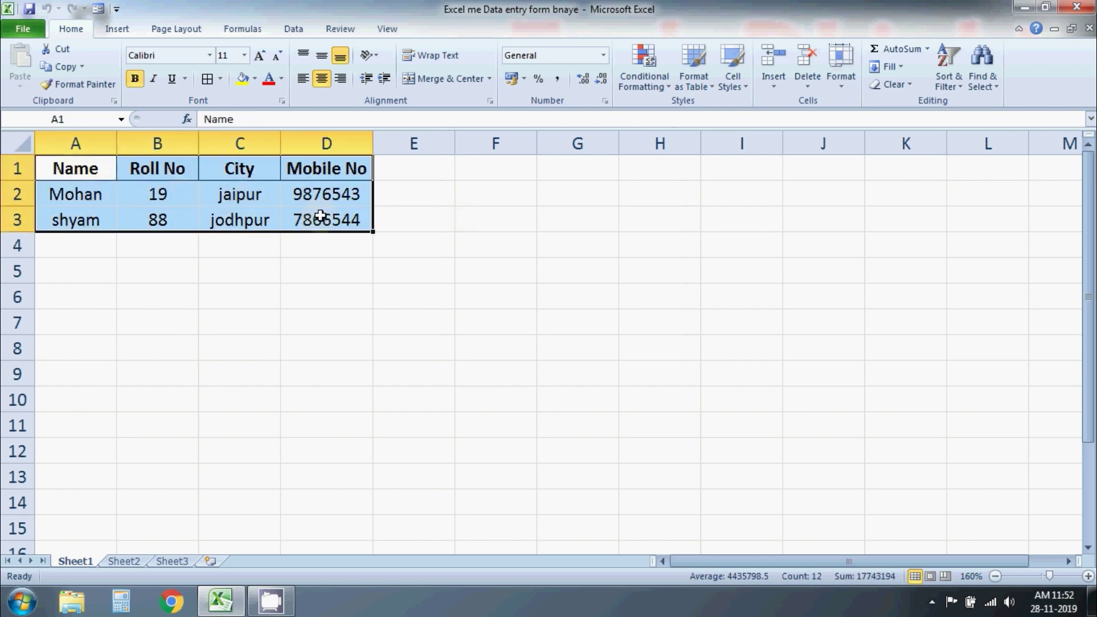
{"action": "left_click", "coordinate": [99, 9]}
{"action": "left_click", "coordinate": [607, 189]}
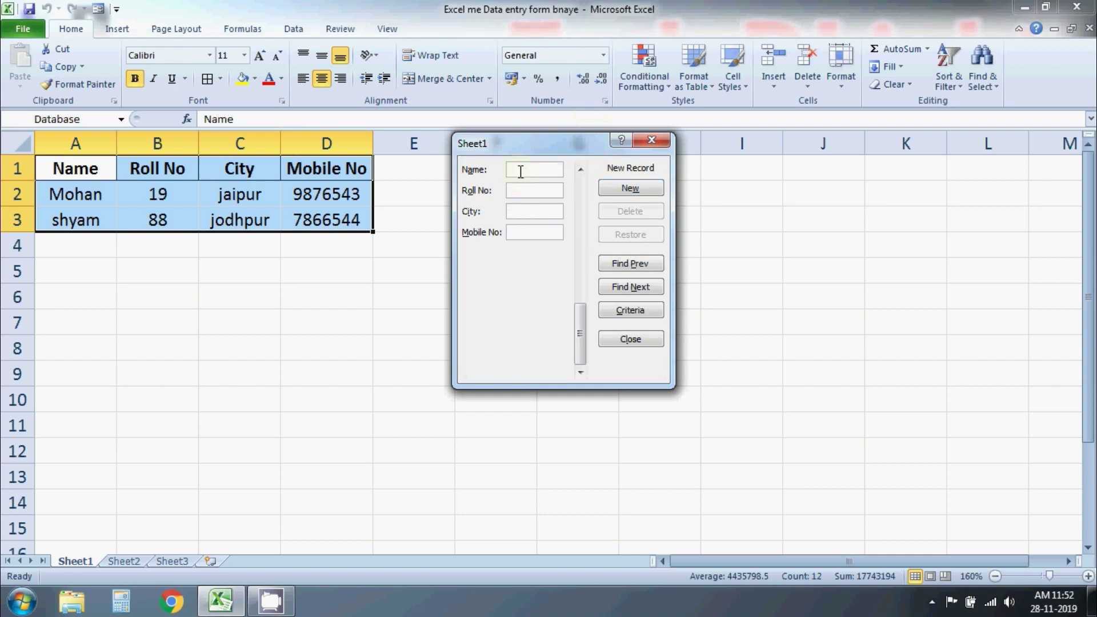
{"action": "type", "text": "sofian"}
{"action": "key", "text": "Tab"}
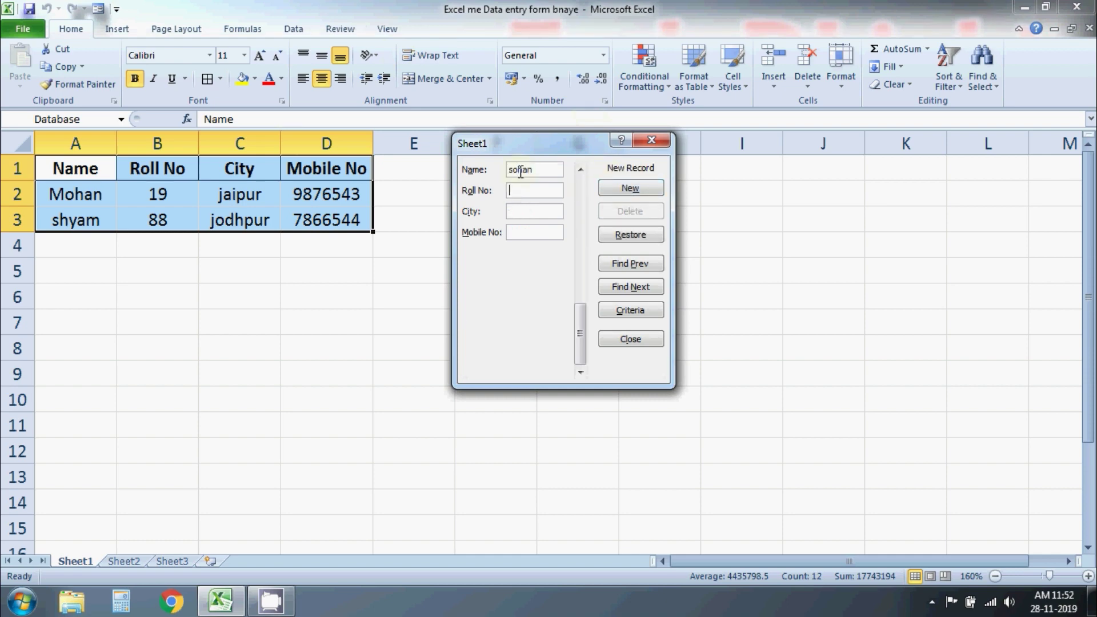
{"action": "type", "text": "56"}
{"action": "key", "text": "Tab"}
{"action": "type", "text": "ajmer"}
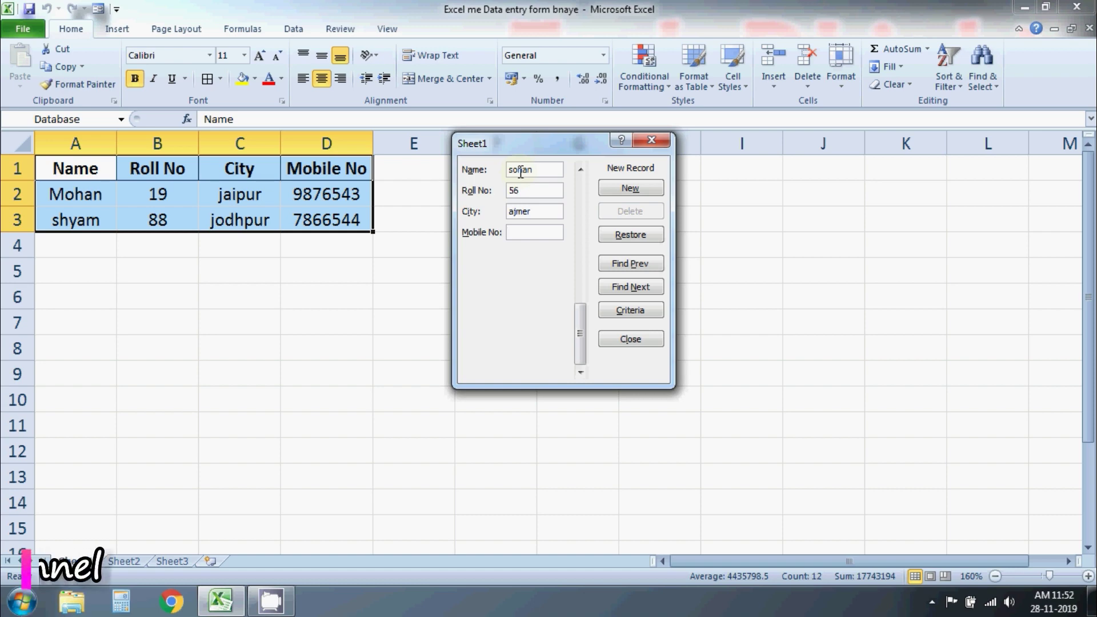
{"action": "key", "text": "Tab"}
{"action": "type", "text": "3456622"}
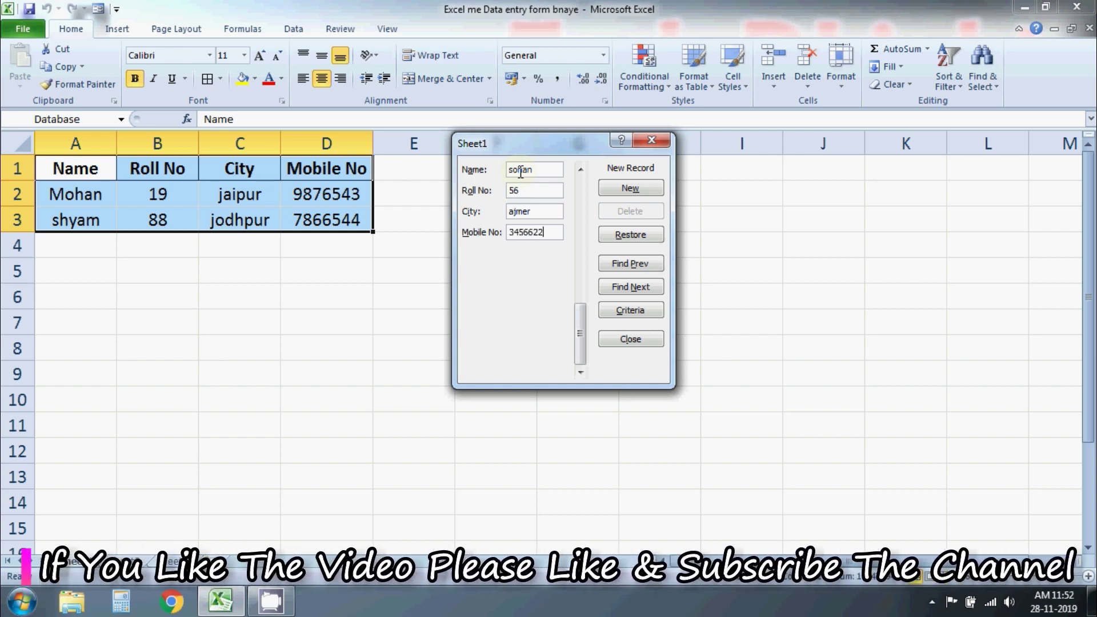
{"action": "key", "text": "Return"}
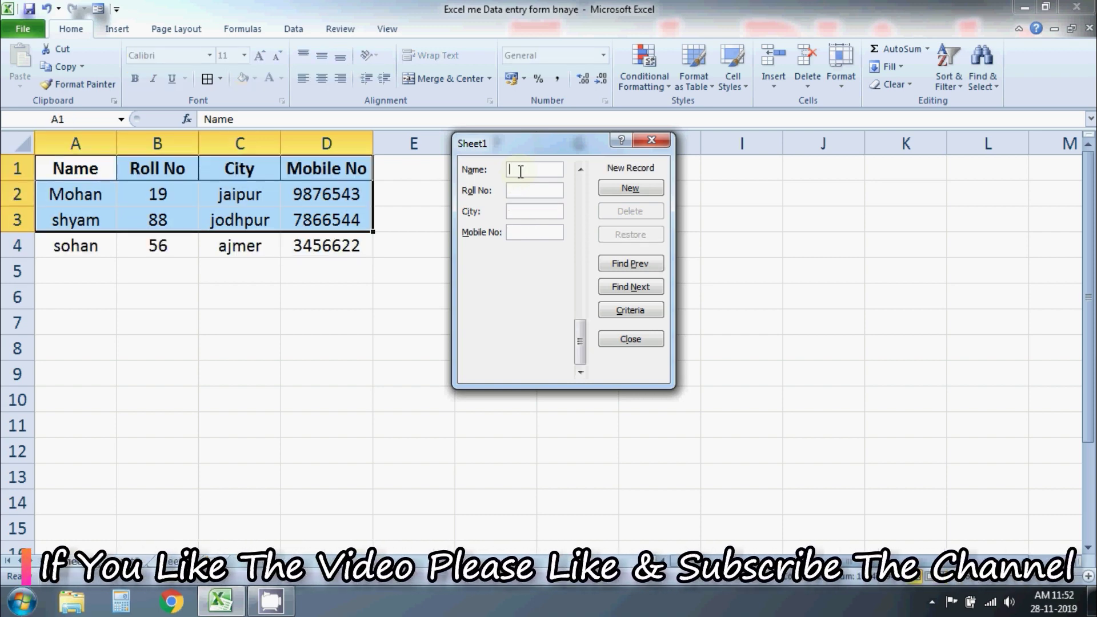